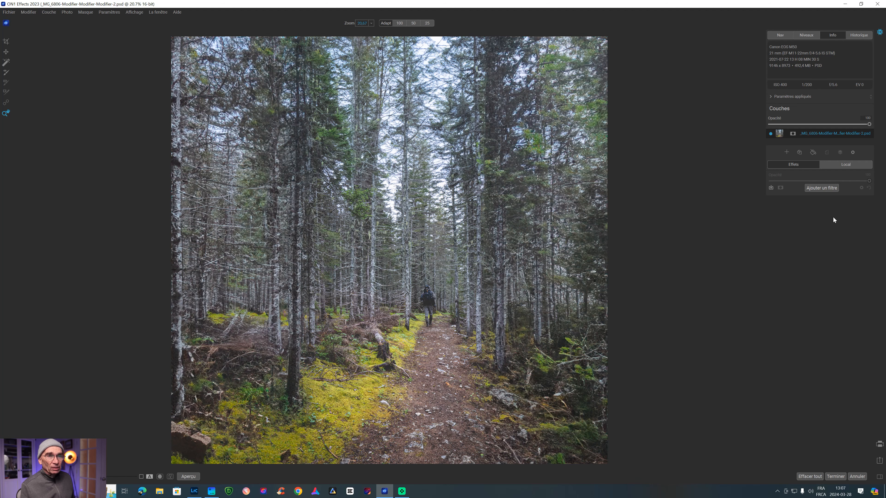
# Step: Add a Brouiller filter to the forest photo and apply its Motion blur preset
pyautogui.click(822, 188)
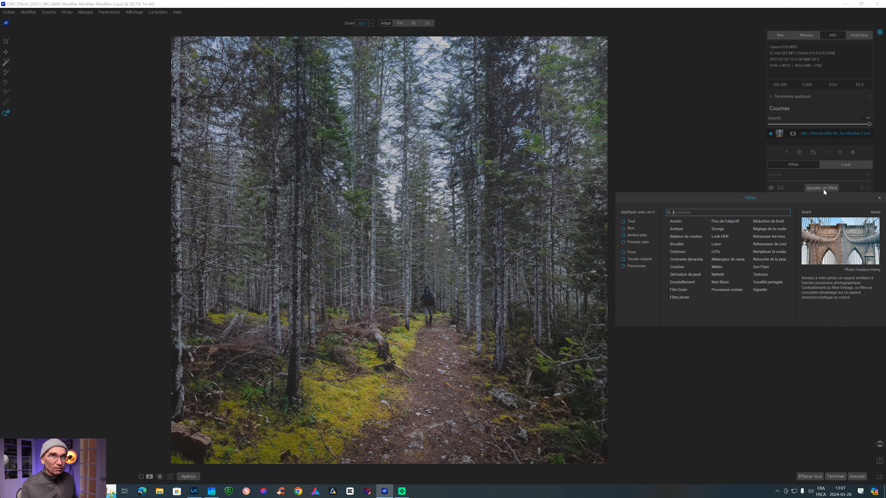
pyautogui.click(684, 244)
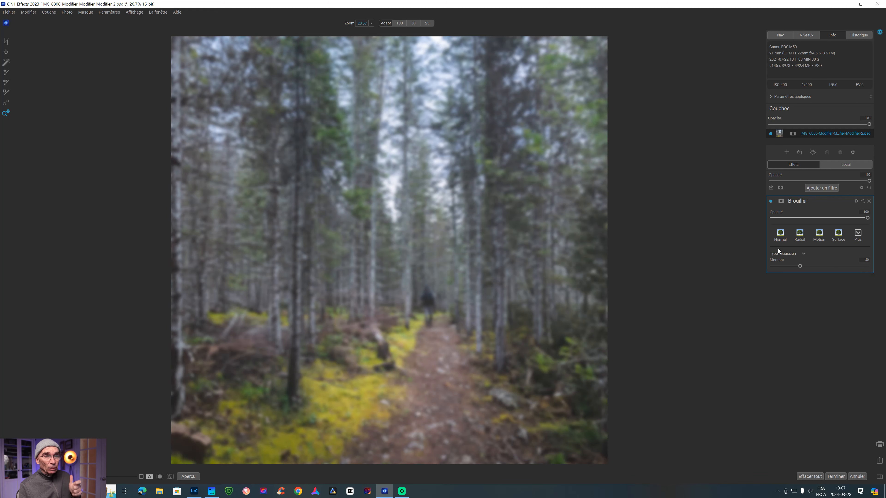
pyautogui.click(818, 237)
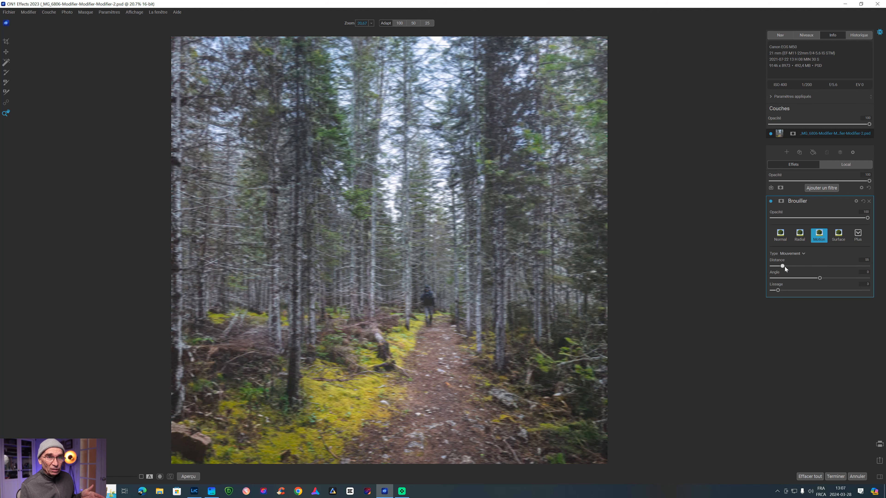
# Step: Make the motion blur vertical by setting Distance to its maximum, Angle to -90 and Lissage to its minimum
pyautogui.moveTo(795, 268); pyautogui.dragTo(867, 266)
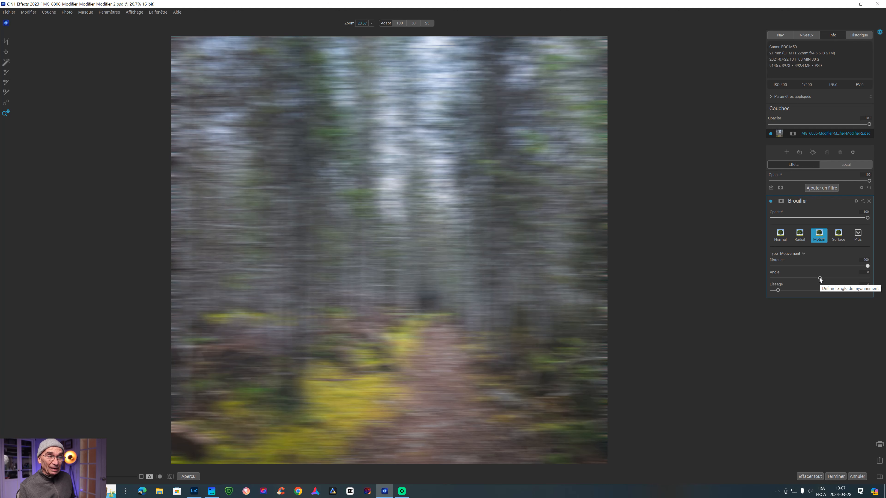
pyautogui.moveTo(820, 278); pyautogui.dragTo(769, 279)
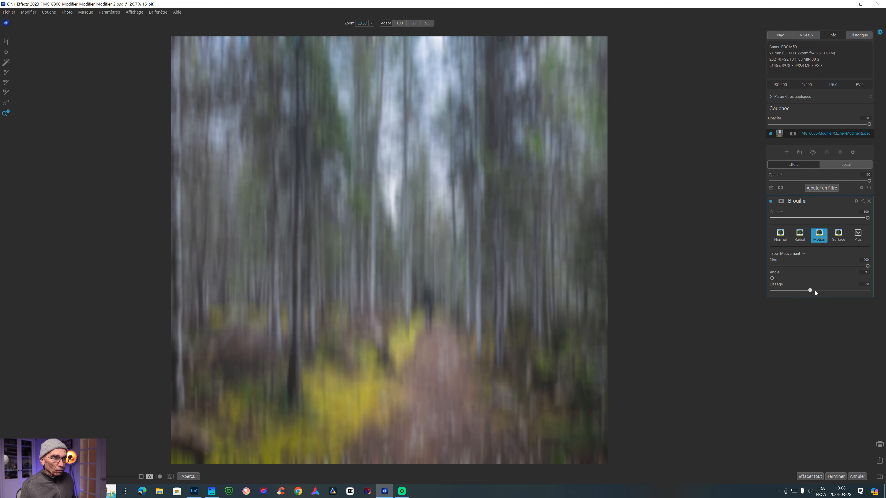
pyautogui.moveTo(833, 290); pyautogui.dragTo(768, 288)
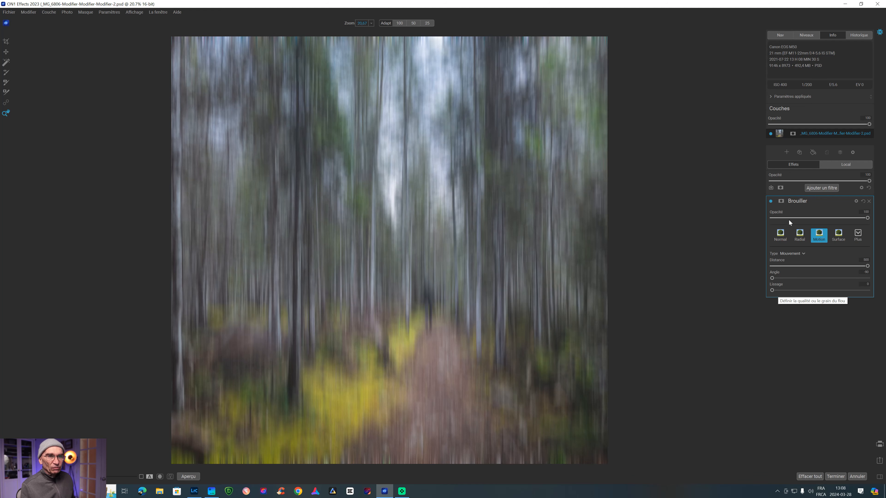
# Step: Mask the motion blur with a linear gradient that keeps the blur only in the upper part of the photo
pyautogui.click(782, 201)
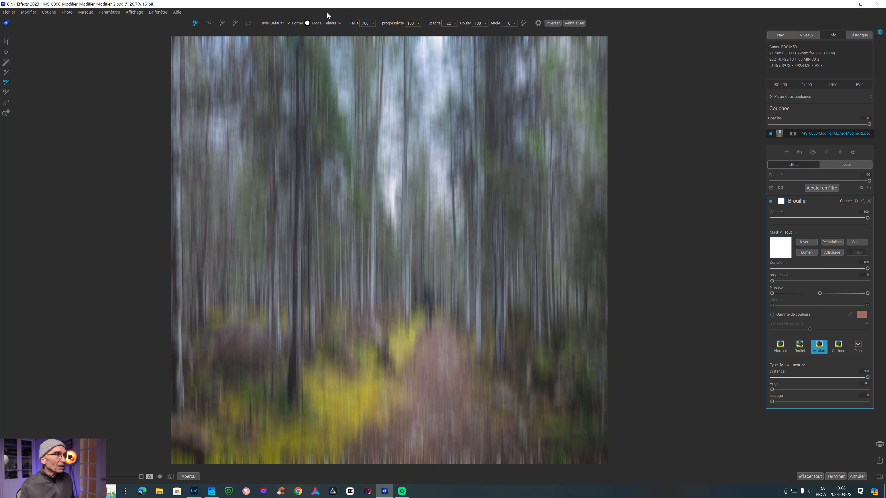
pyautogui.click(209, 23)
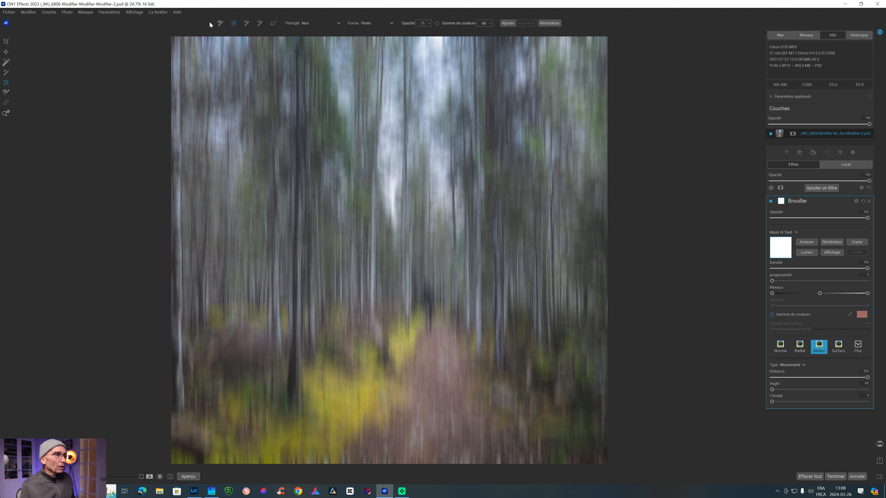
pyautogui.click(386, 25)
pyautogui.click(384, 41)
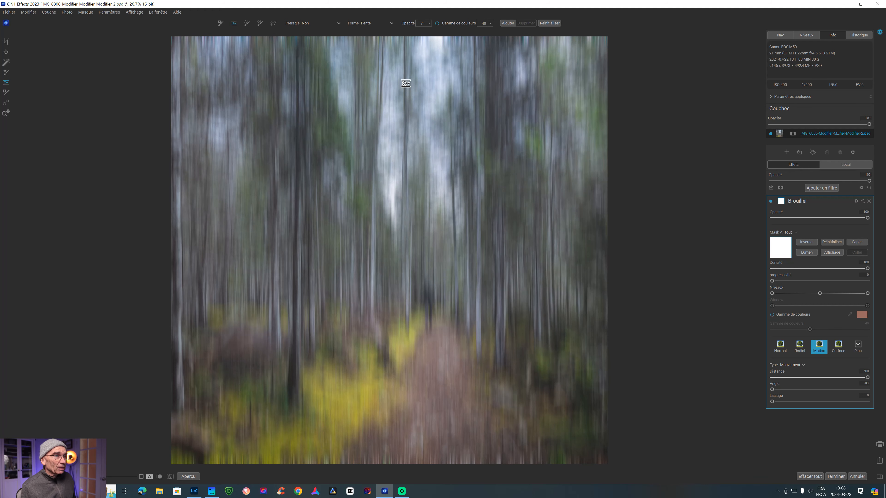
pyautogui.moveTo(403, 85); pyautogui.dragTo(374, 139)
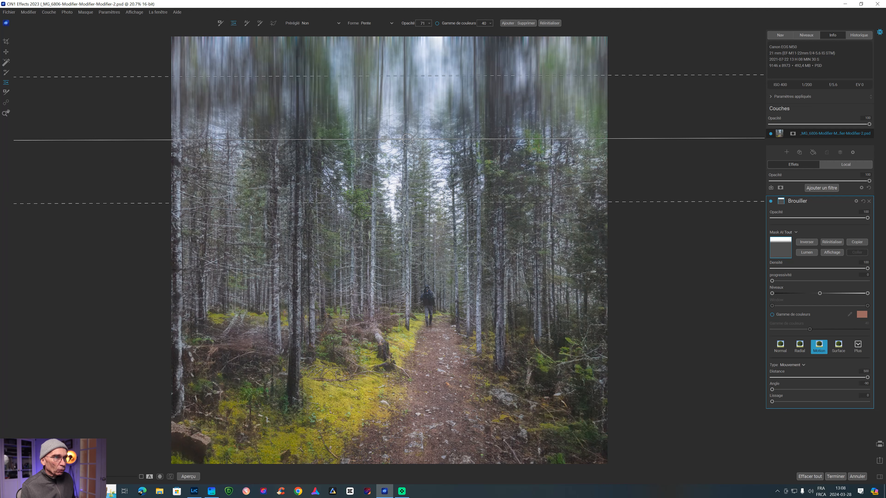
# Step: Move the gradient mask's centre line down to just above the hiker's head and slightly narrow its transition zone
pyautogui.moveTo(403, 232); pyautogui.dragTo(404, 232)
pyautogui.moveTo(407, 140); pyautogui.dragTo(415, 279)
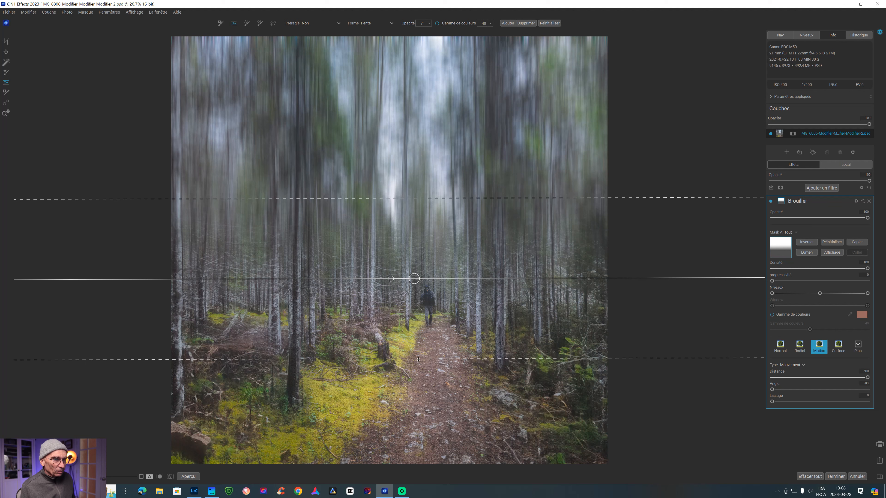
pyautogui.moveTo(418, 354); pyautogui.dragTo(417, 352)
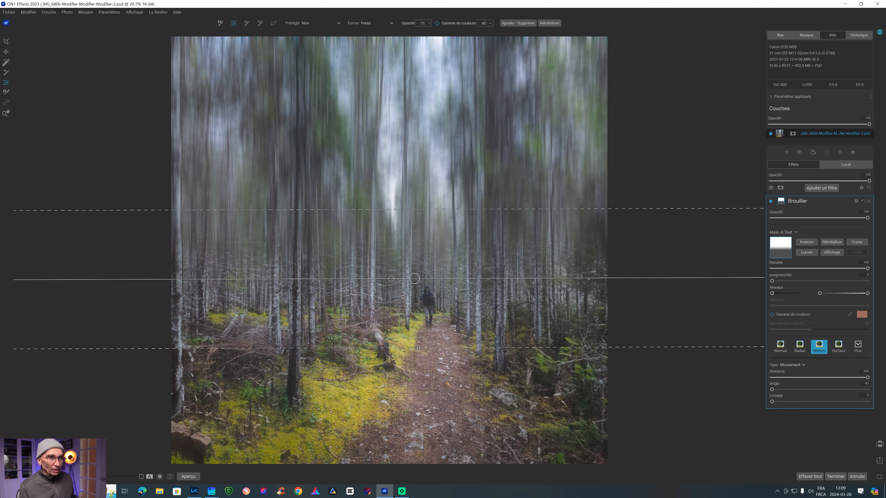
# Step: Add a second Brouiller filter with Gaussian blur, invert its mask to black and set the masking brush to Paint In
pyautogui.press('b')
pyautogui.click(822, 188)
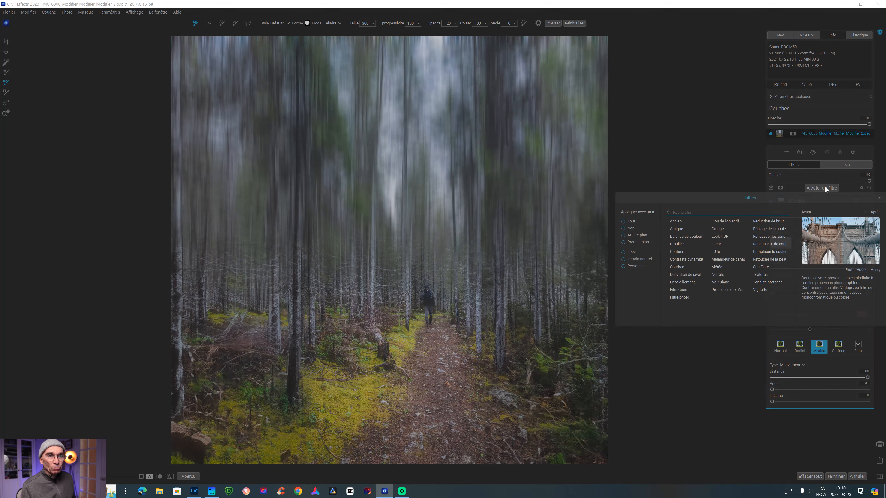
pyautogui.click(679, 245)
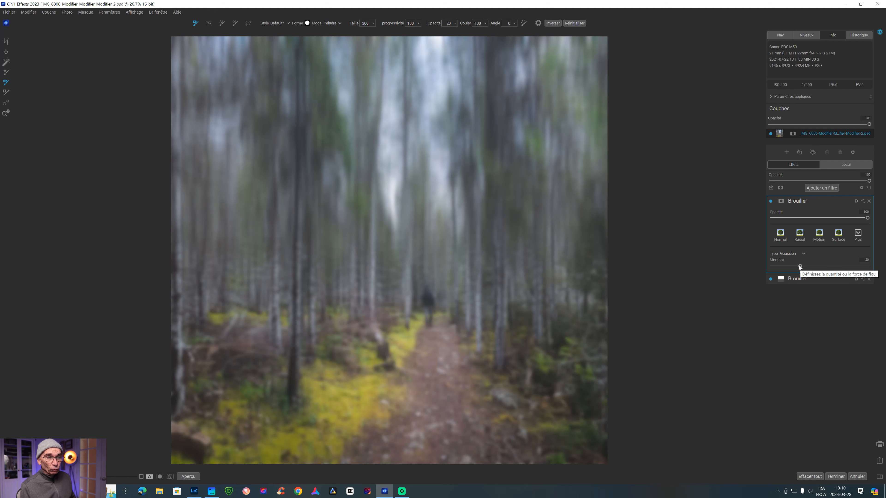
pyautogui.click(782, 201)
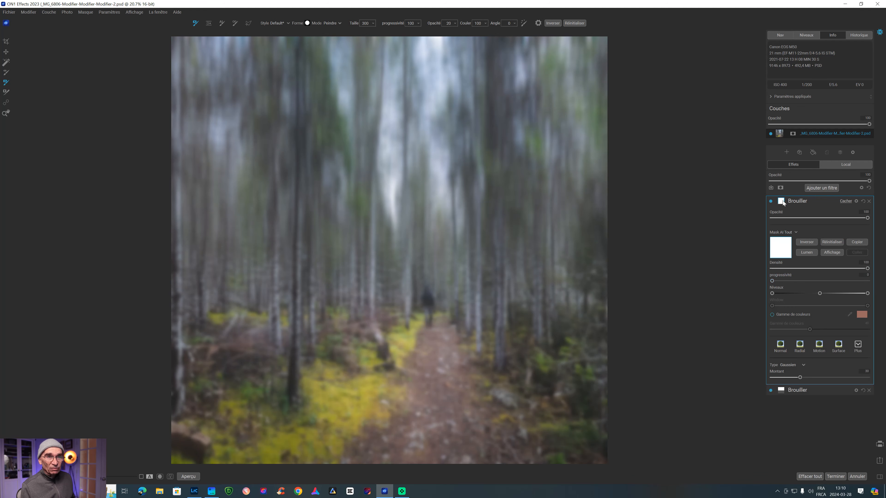
pyautogui.click(809, 244)
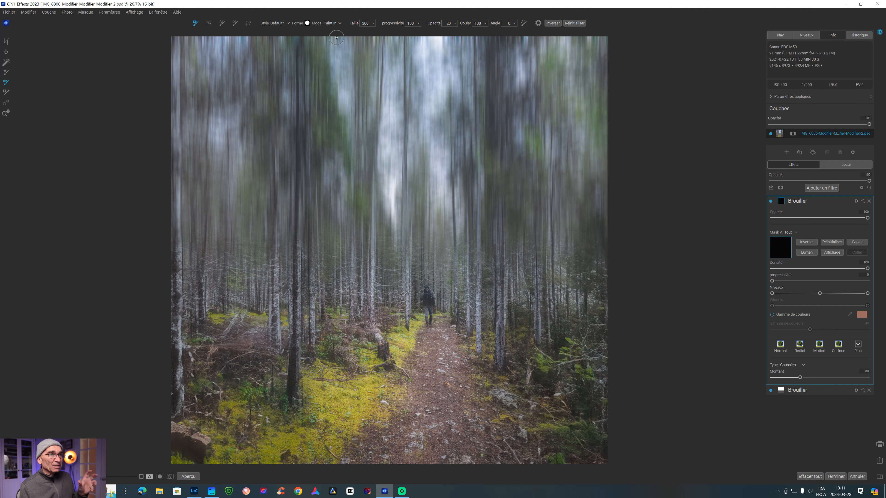
# Step: Paint the Gaussian blur into both lower corners of the forest floor with a masking brush of size 900 and opacity 27
pyautogui.click(450, 25)
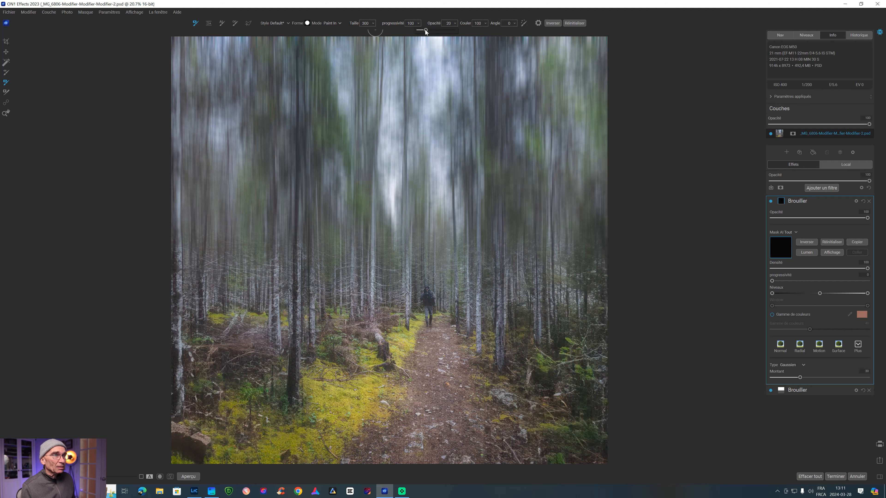
pyautogui.moveTo(426, 31); pyautogui.dragTo(428, 32)
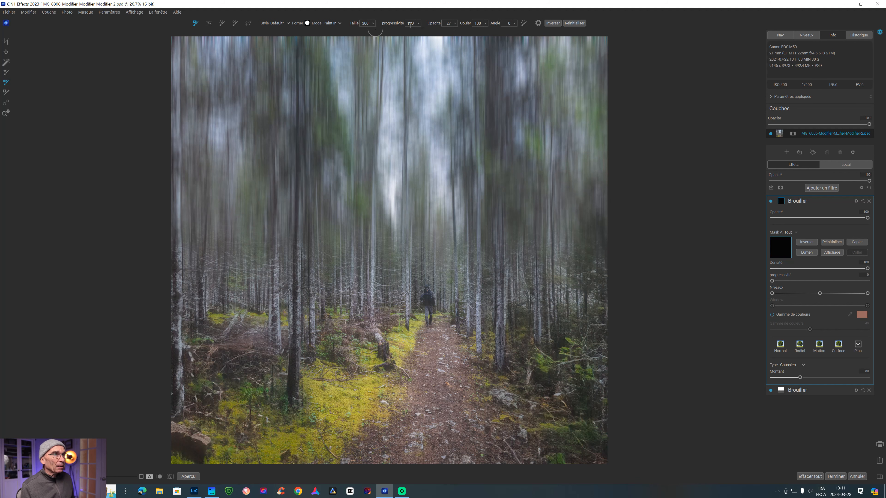
pyautogui.click(374, 28)
pyautogui.moveTo(357, 32); pyautogui.dragTo(360, 31)
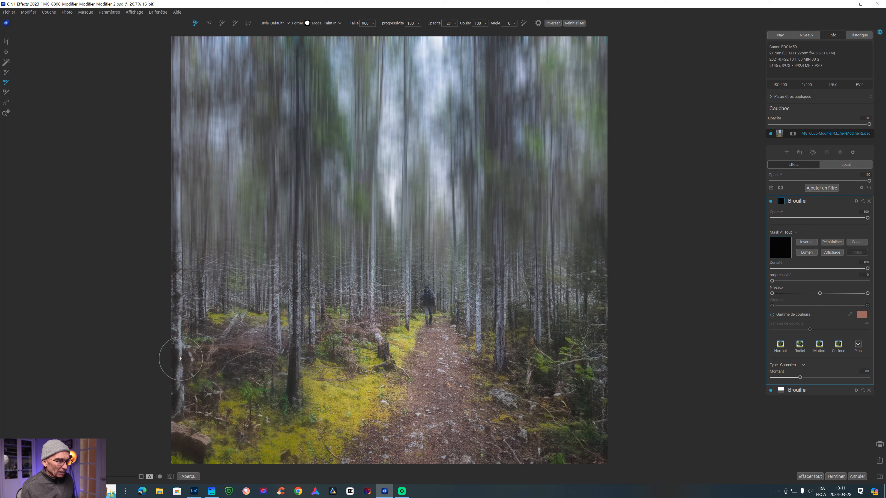
pyautogui.moveTo(315, 434); pyautogui.dragTo(323, 432)
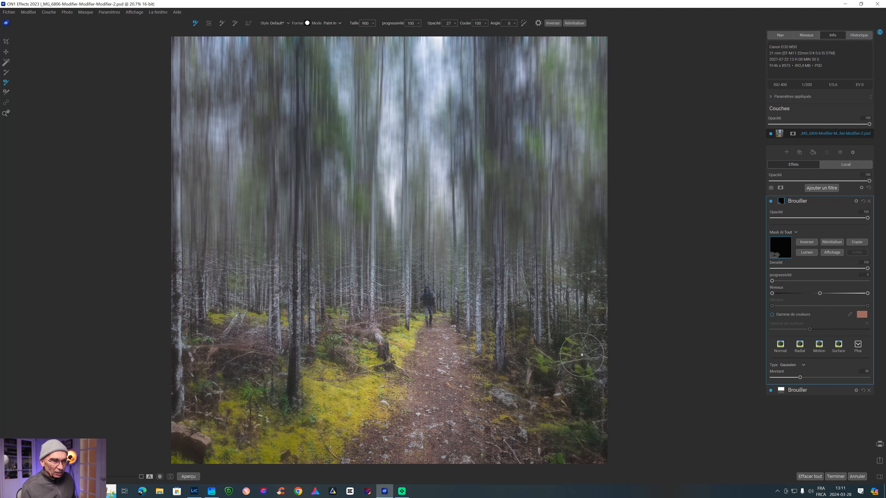
pyautogui.moveTo(526, 374)
pyautogui.mouseDown()
pyautogui.moveTo(558, 382)
pyautogui.moveTo(581, 373)
pyautogui.moveTo(562, 372)
pyautogui.mouseUp()
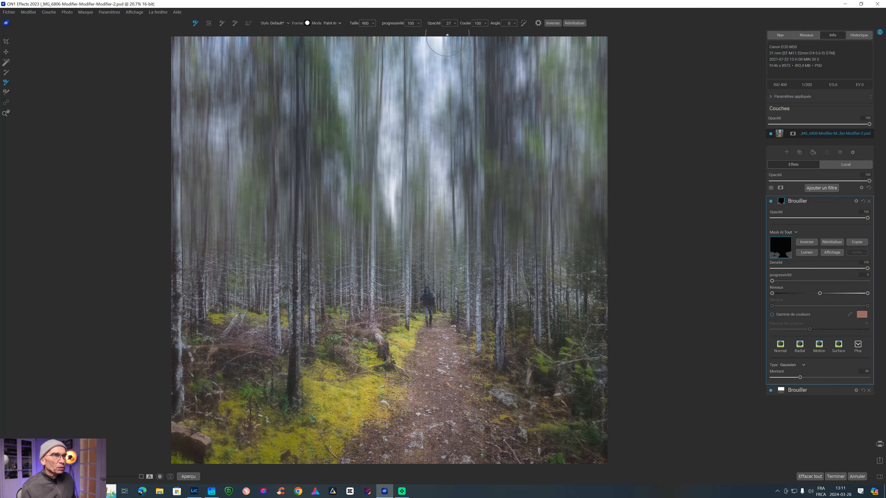
# Step: Reduce the brush opacity to 9 and softly extend the painted blur mask around the lower corners, checking the mask display
pyautogui.click(455, 24)
pyautogui.moveTo(431, 32); pyautogui.dragTo(420, 30)
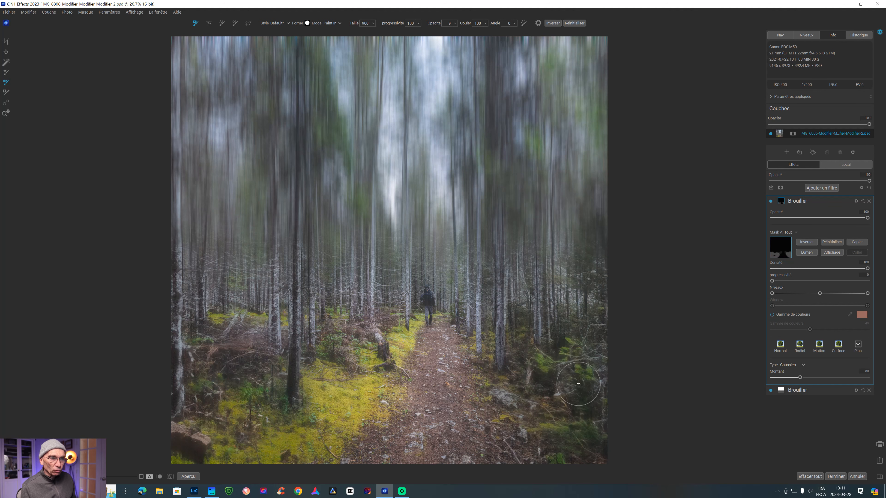
pyautogui.click(828, 253)
pyautogui.moveTo(306, 409)
pyautogui.mouseDown()
pyautogui.moveTo(238, 419)
pyautogui.moveTo(253, 415)
pyautogui.moveTo(216, 393)
pyautogui.moveTo(207, 403)
pyautogui.moveTo(253, 412)
pyautogui.mouseUp()
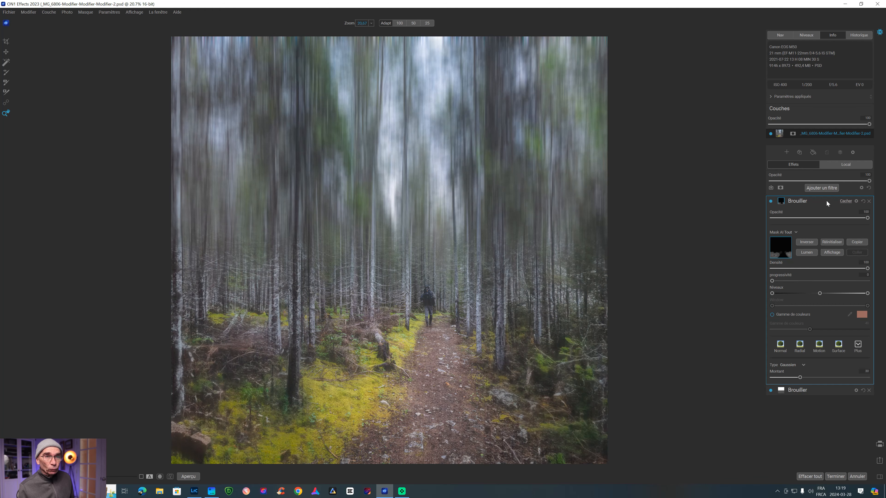
# Step: Add a Rehausseur de couleur filter, shift the greens' hue toward yellow, raise their luminosity and set their saturation to 8
pyautogui.click(821, 188)
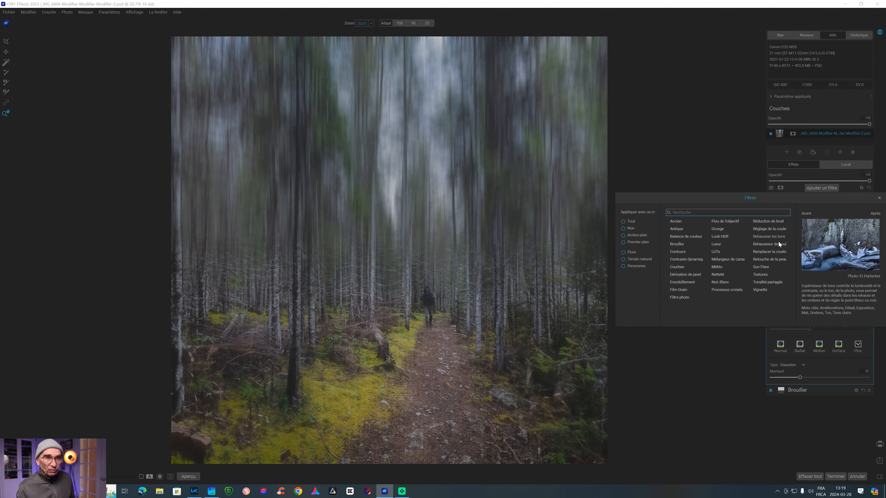
pyautogui.click(772, 246)
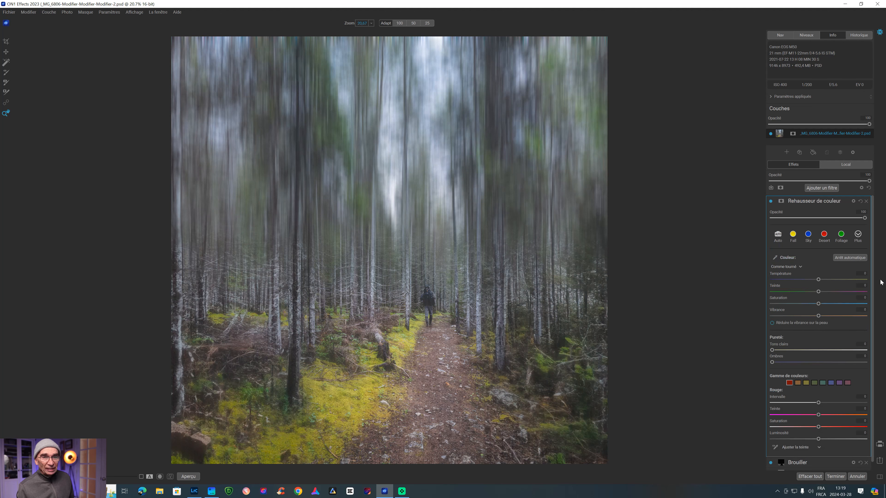
pyautogui.scroll(-1, 872, 270)
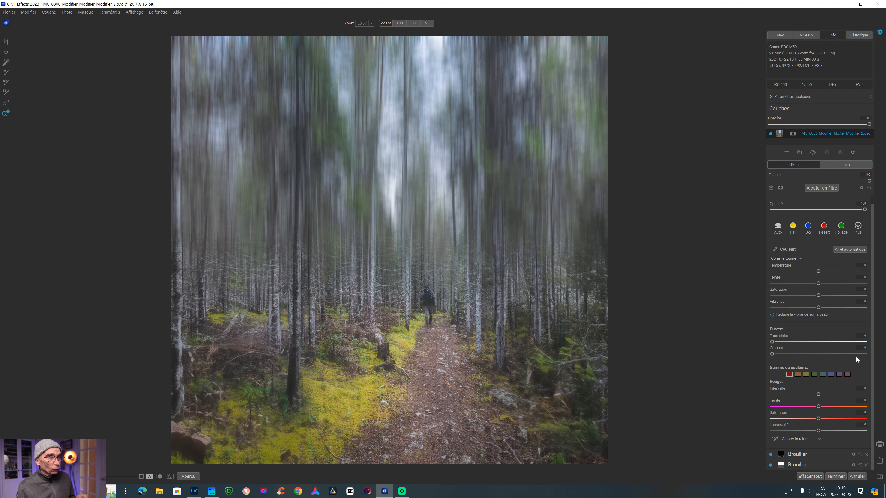
pyautogui.click(815, 375)
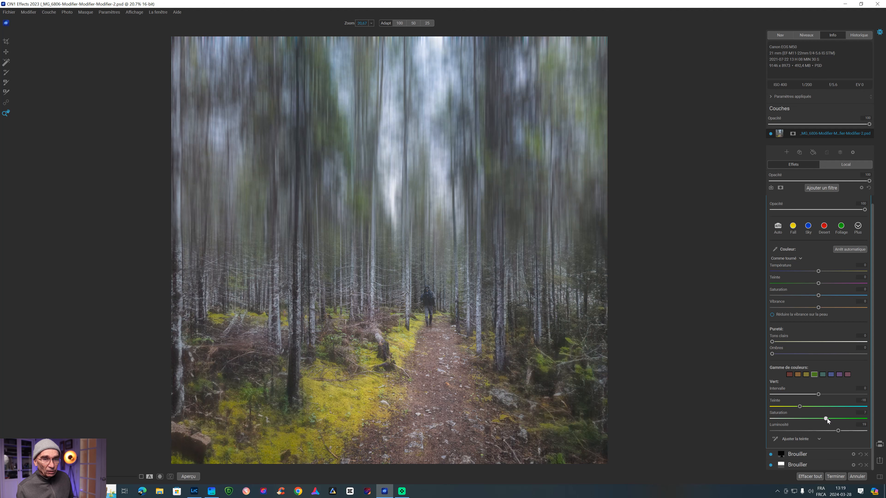
pyautogui.moveTo(831, 420); pyautogui.dragTo(830, 420)
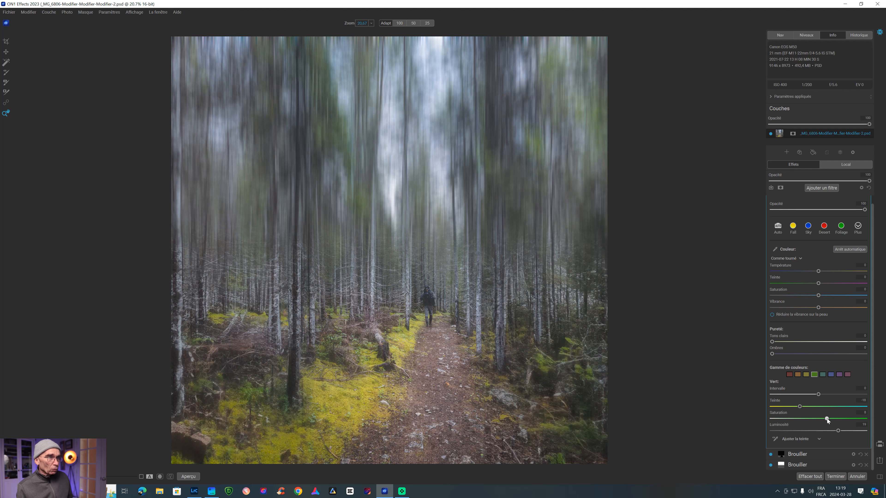
# Step: Warm the yellows' hue, slightly raise their saturation and luminosity, and lower the luminosity of the reds
pyautogui.click(806, 374)
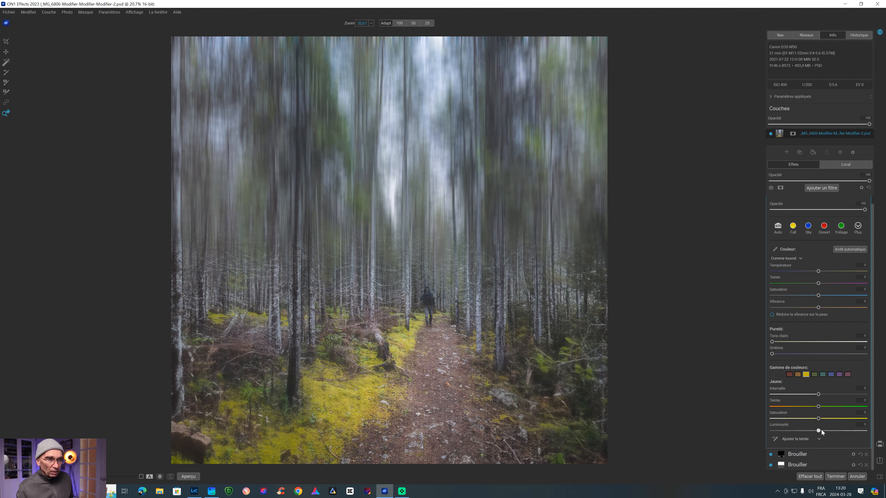
pyautogui.moveTo(826, 430); pyautogui.dragTo(827, 431)
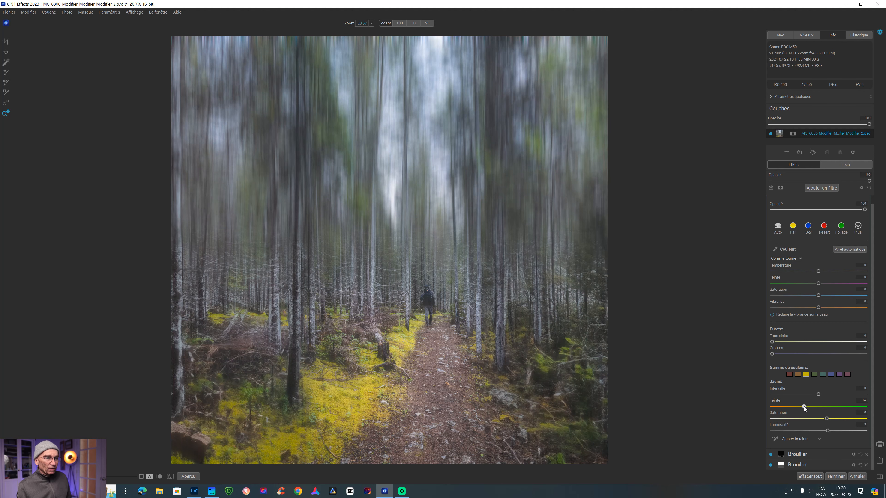
pyautogui.click(789, 374)
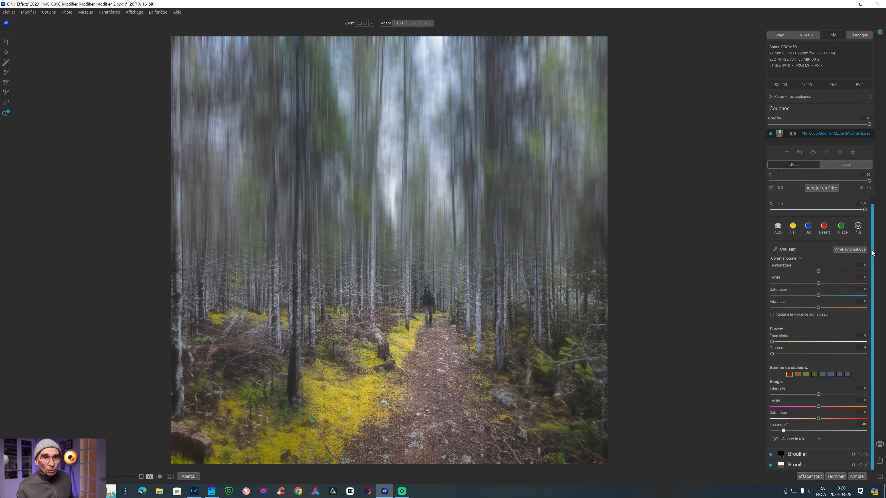
# Step: Compare the photo with and without the Rehausseur de couleur filter, leaving the filter enabled
pyautogui.scroll(1, 805, 217)
pyautogui.click(772, 201)
pyautogui.click(771, 201)
pyautogui.click(771, 201)
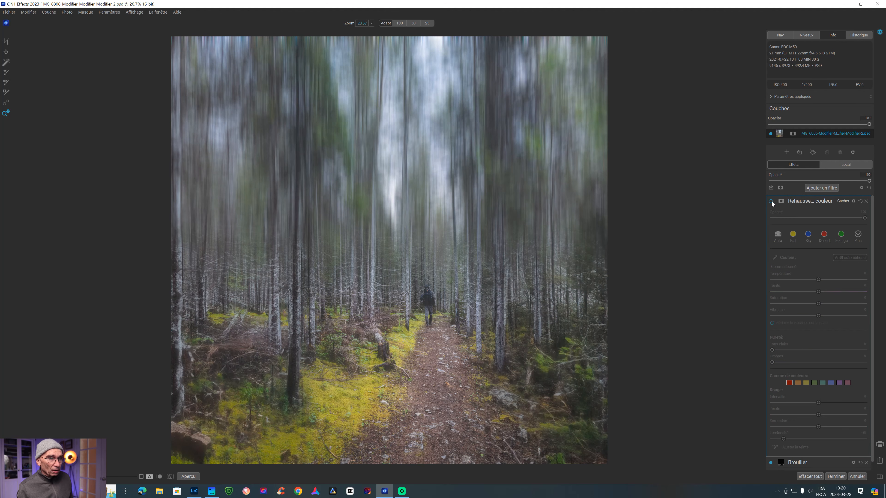
pyautogui.click(772, 202)
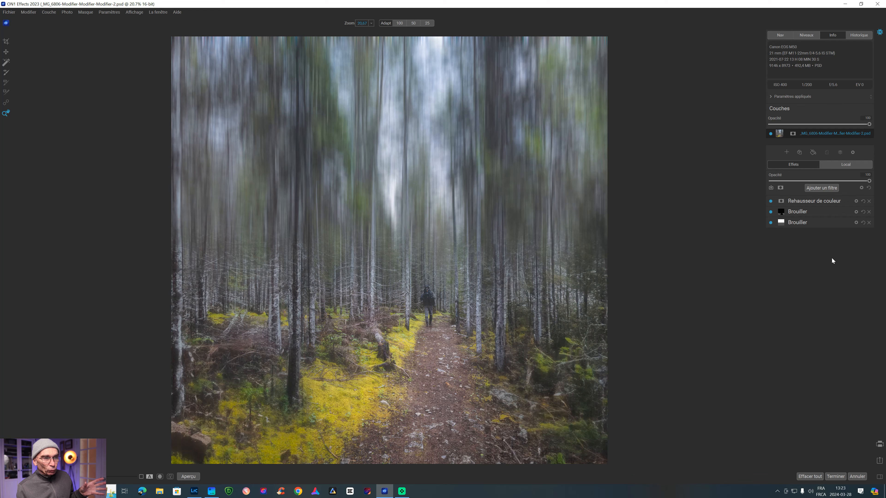
# Step: Add a Courbes filter above the colour enhancement and blur filters
pyautogui.click(823, 188)
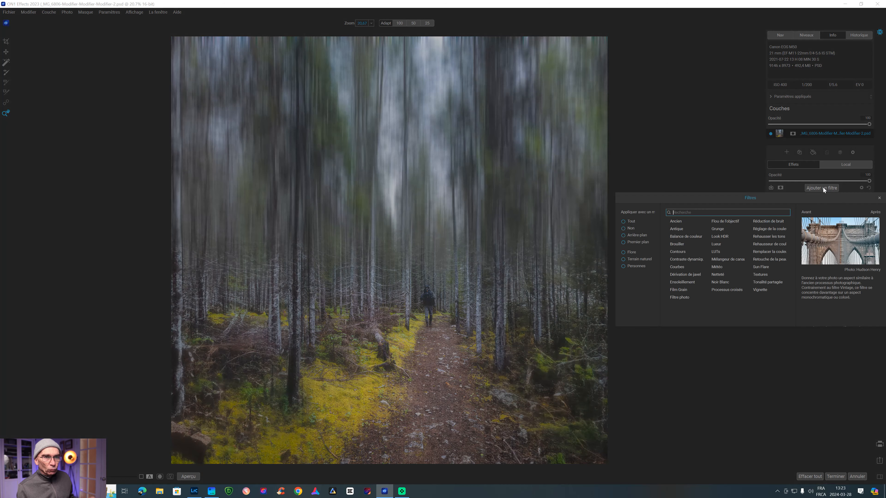
pyautogui.click(679, 267)
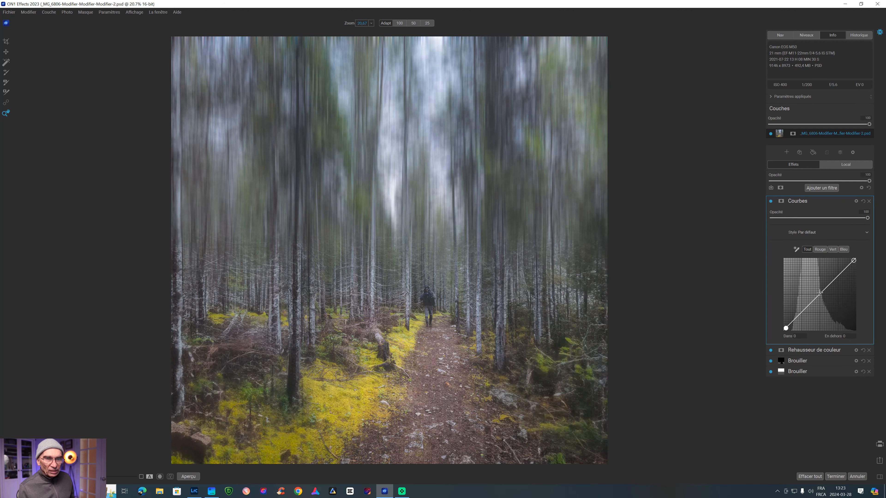
# Step: Shape a gentle S-curve on the Courbes filter's Tout channel, anchoring the midpoint, raising the highlights and lowering the shadows
pyautogui.click(820, 294)
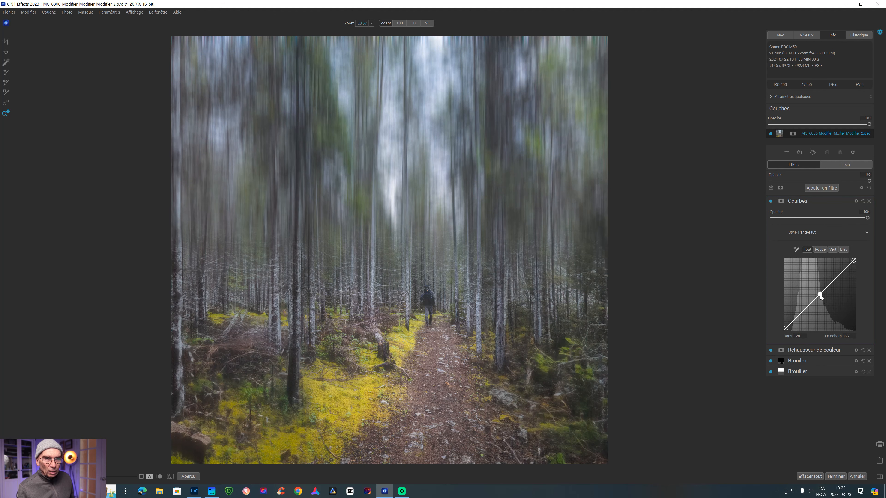
pyautogui.click(836, 276)
pyautogui.moveTo(836, 276); pyautogui.dragTo(836, 274)
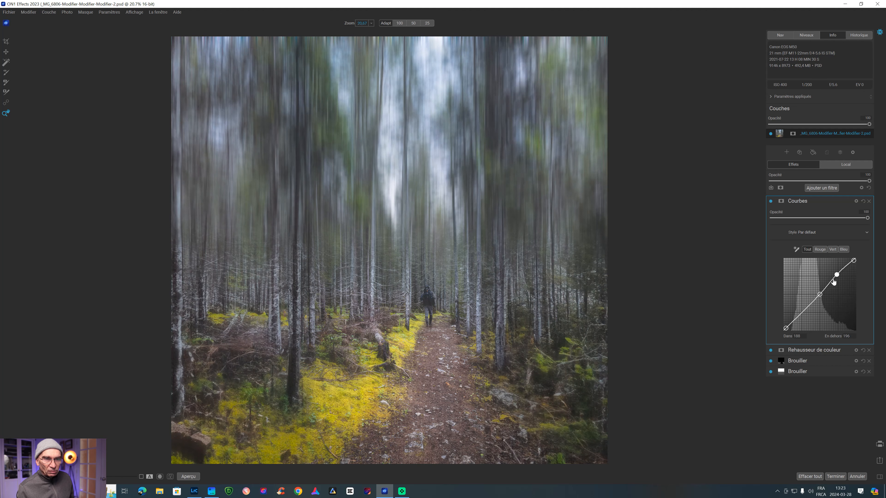
pyautogui.moveTo(802, 313); pyautogui.dragTo(803, 314)
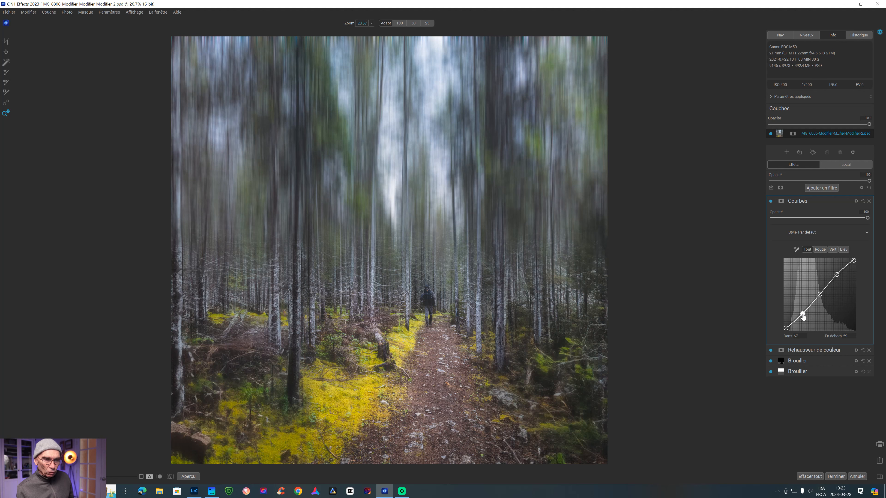
# Step: On the Courbes filter's Rouge channel, add a midtone point and pull it slightly down to cool the photo
pyautogui.click(820, 249)
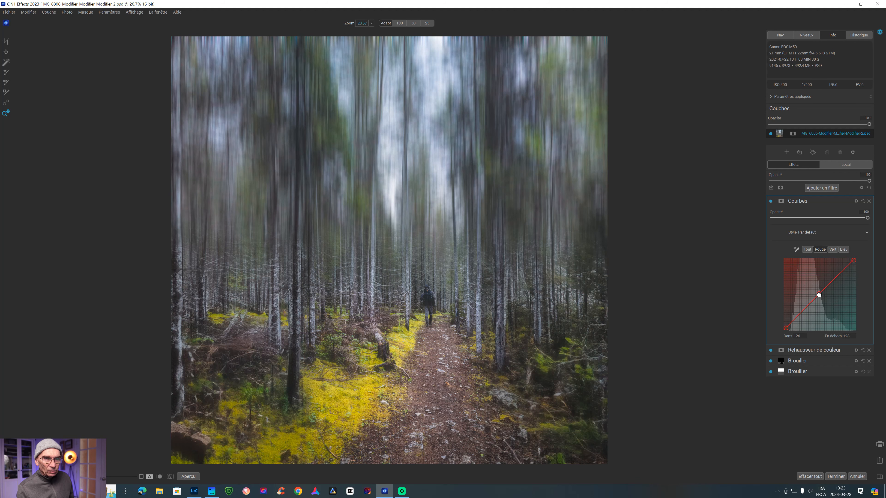
pyautogui.moveTo(819, 295); pyautogui.dragTo(820, 296)
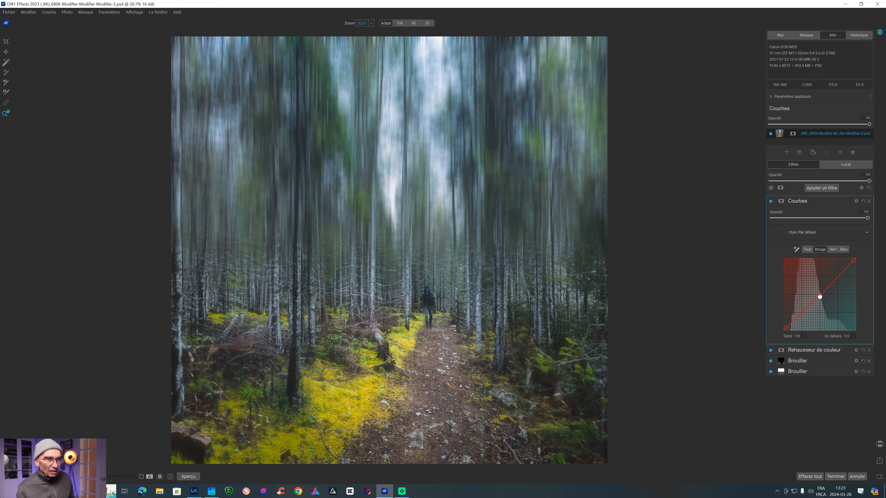
pyautogui.rightClick(820, 296)
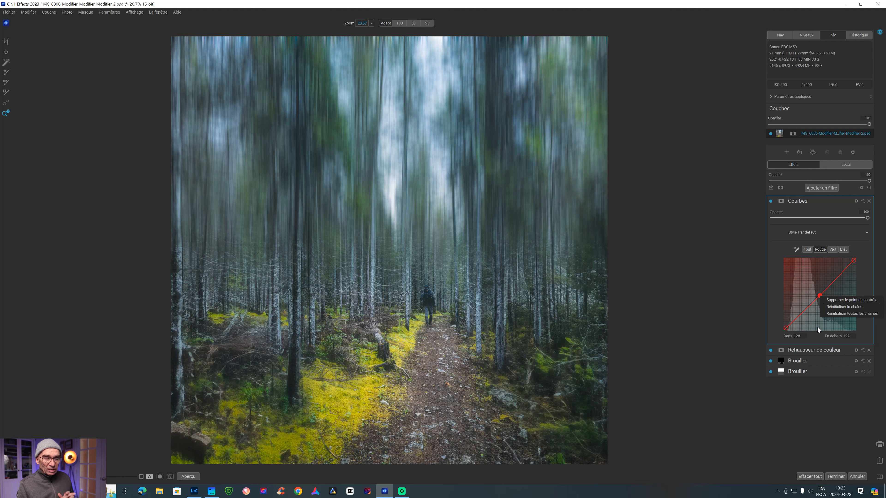
# Step: Compare the photo with and without the Courbes filter, and with and without all effects, leaving everything enabled
pyautogui.click(770, 200)
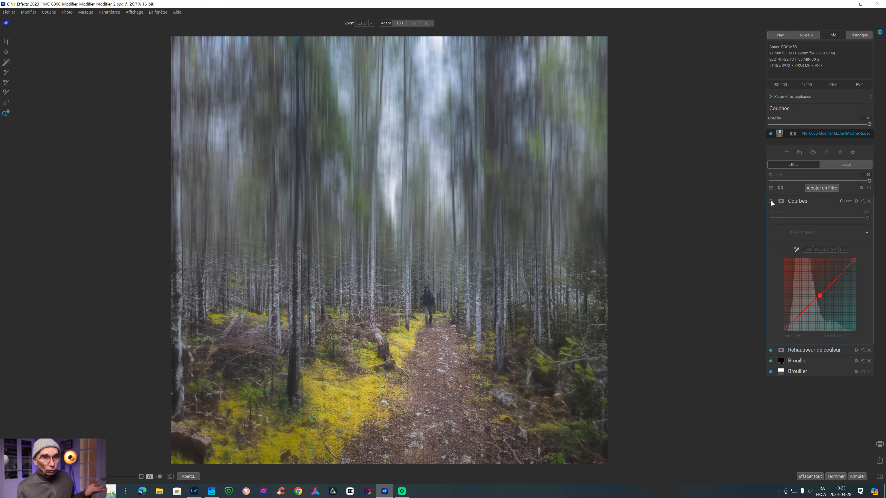
pyautogui.click(771, 201)
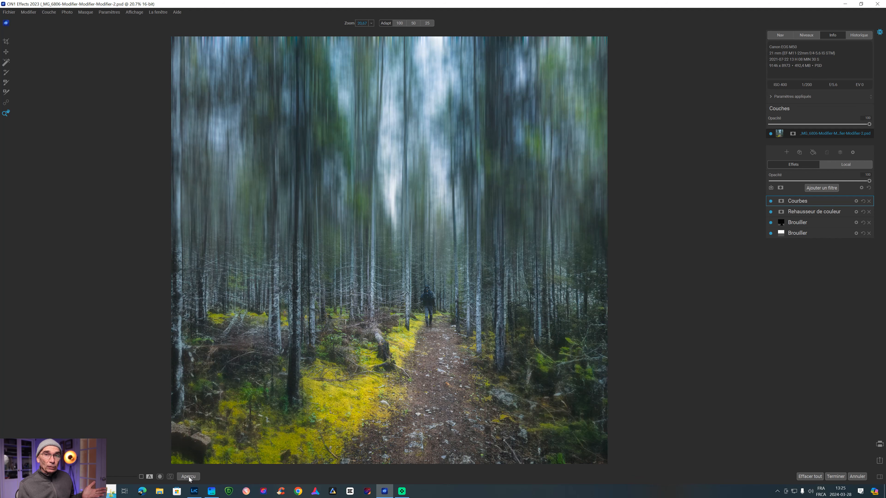
pyautogui.click(188, 477)
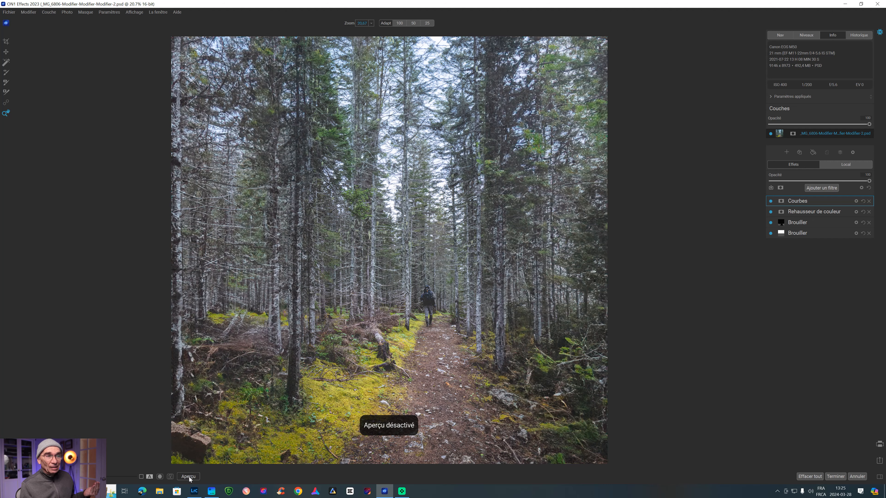
pyautogui.click(189, 477)
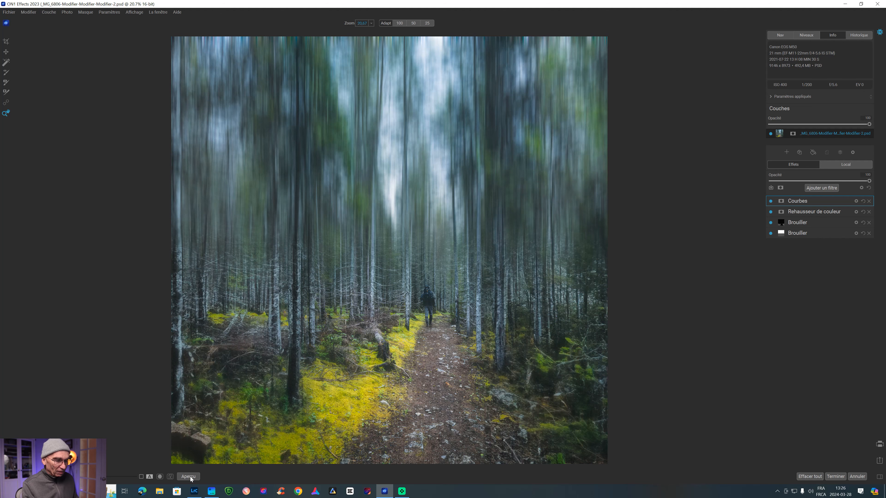
# Step: Start a local adjustment with a Centre-shaped masking gradient over the treetops, stretched into a wide, flat ellipse along the photo's upper edge
pyautogui.click(848, 165)
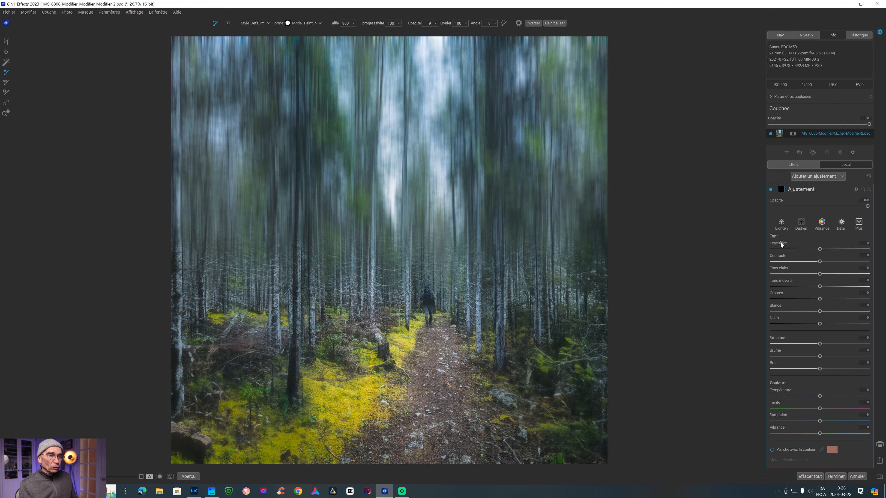
pyautogui.hotkey('ctrl', '-')
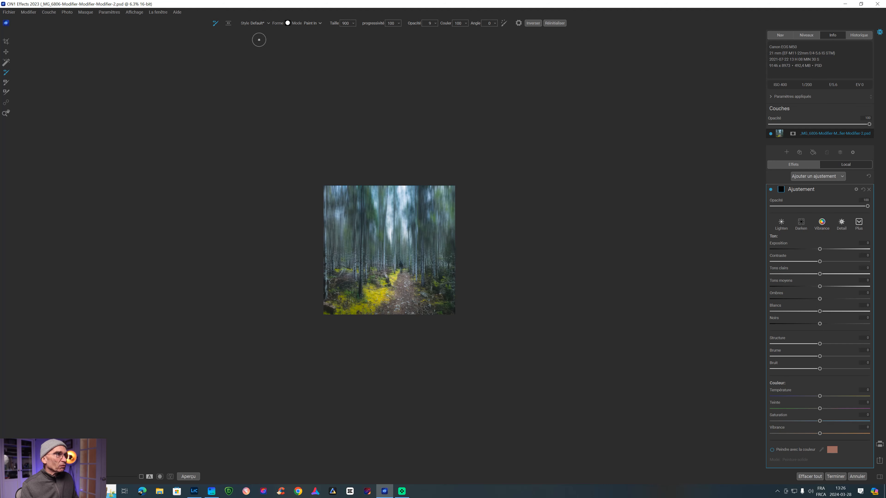
pyautogui.click(229, 23)
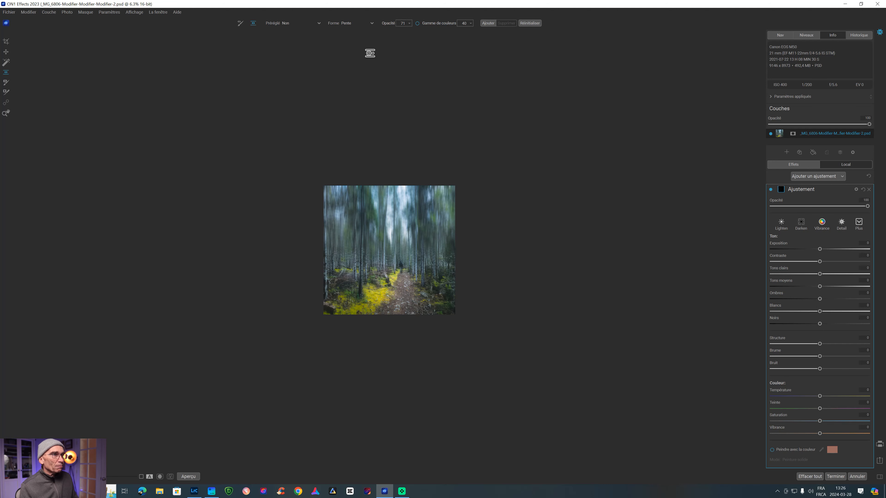
pyautogui.click(372, 23)
pyautogui.click(364, 35)
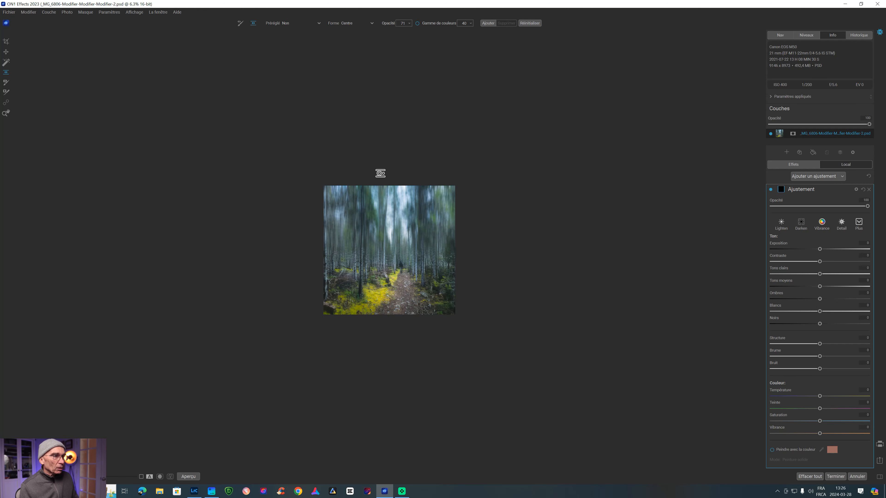
pyautogui.moveTo(386, 193); pyautogui.dragTo(396, 195)
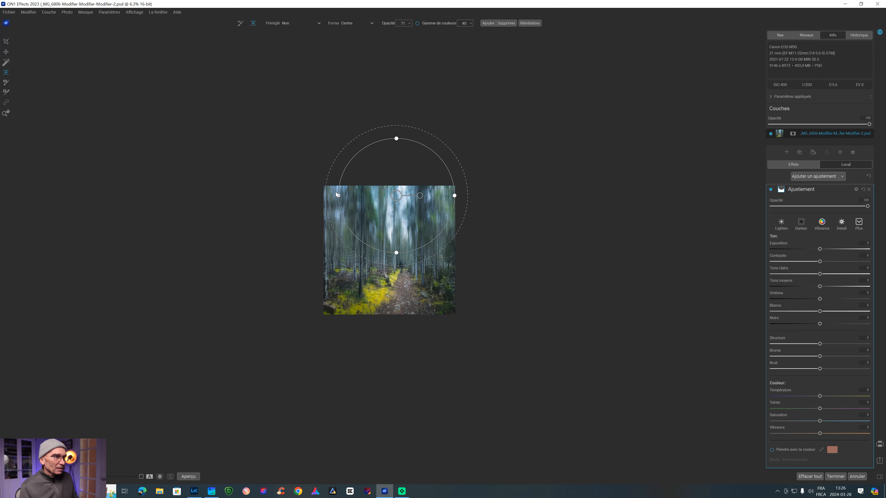
pyautogui.moveTo(454, 196); pyautogui.dragTo(477, 211)
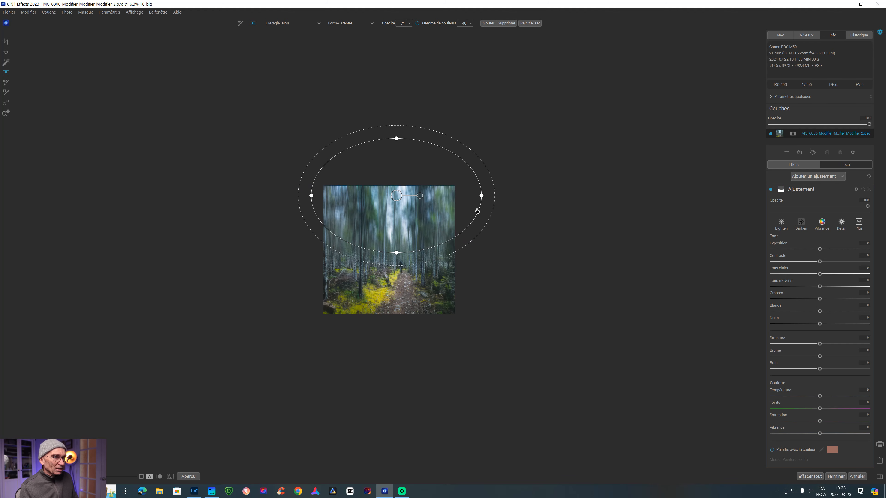
pyautogui.moveTo(396, 252); pyautogui.dragTo(391, 185)
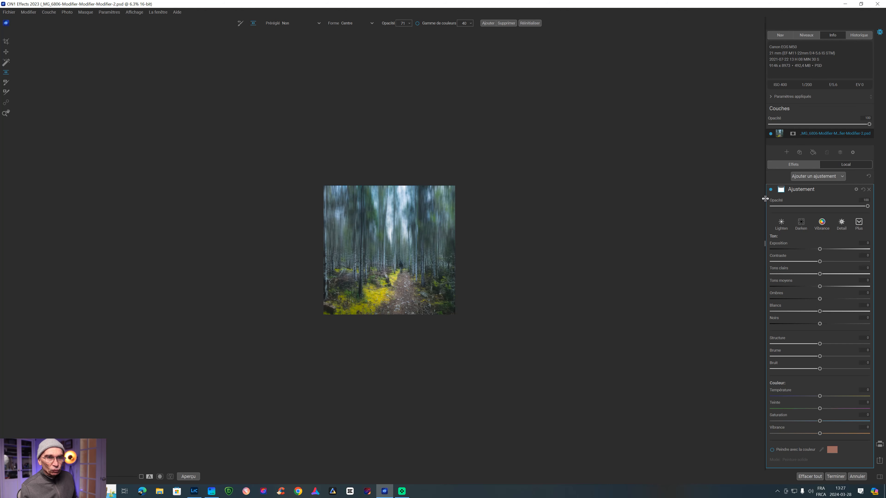
# Step: Turn on painting with colour for the local adjustment using solid white, and invert its mask so it covers the treetops
pyautogui.click(773, 450)
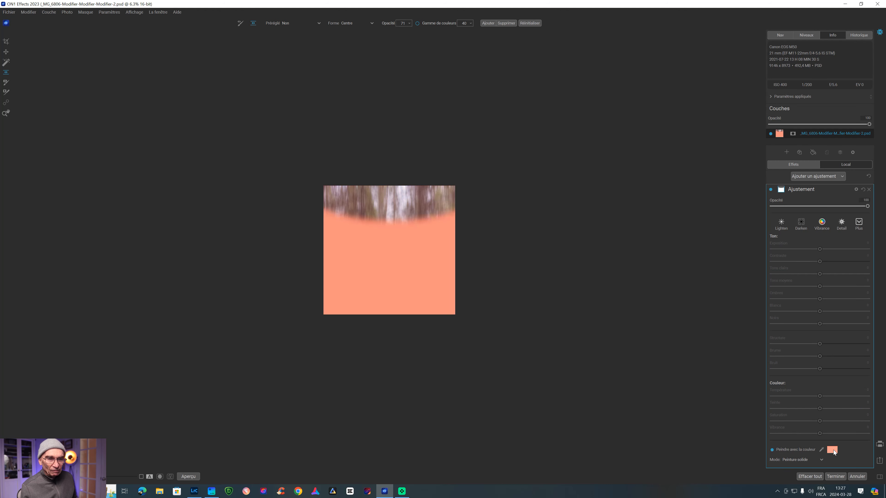
pyautogui.click(832, 450)
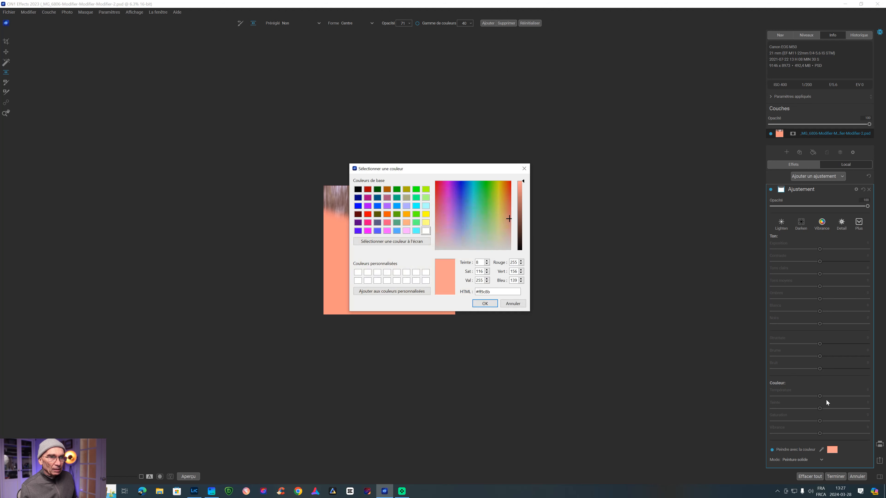
pyautogui.click(426, 230)
pyautogui.click(485, 304)
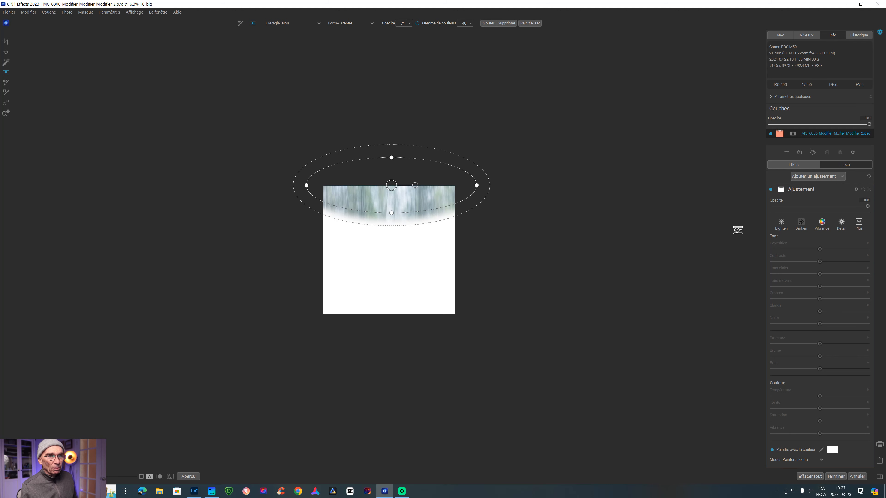
pyautogui.click(781, 191)
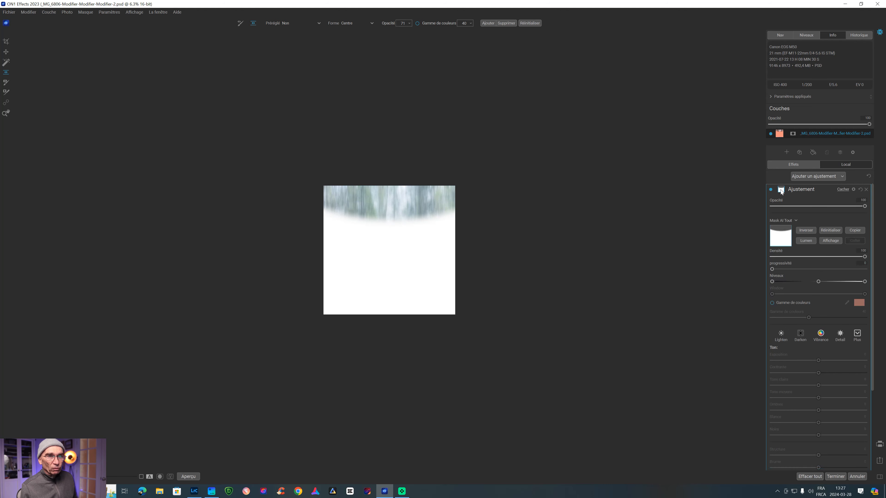
pyautogui.click(808, 231)
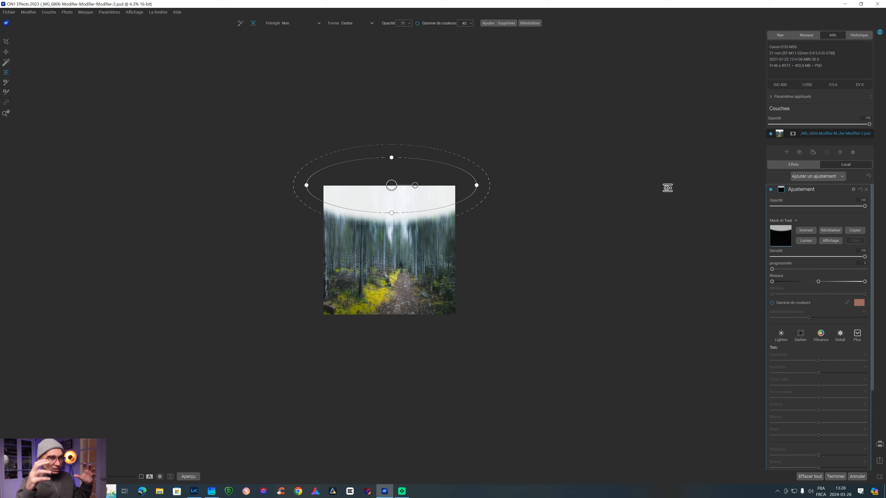
# Step: Set the white adjustment's blend mode to Lumière douce and compare the photo with and without the adjustment
pyautogui.hotkey('ctrl', '0')
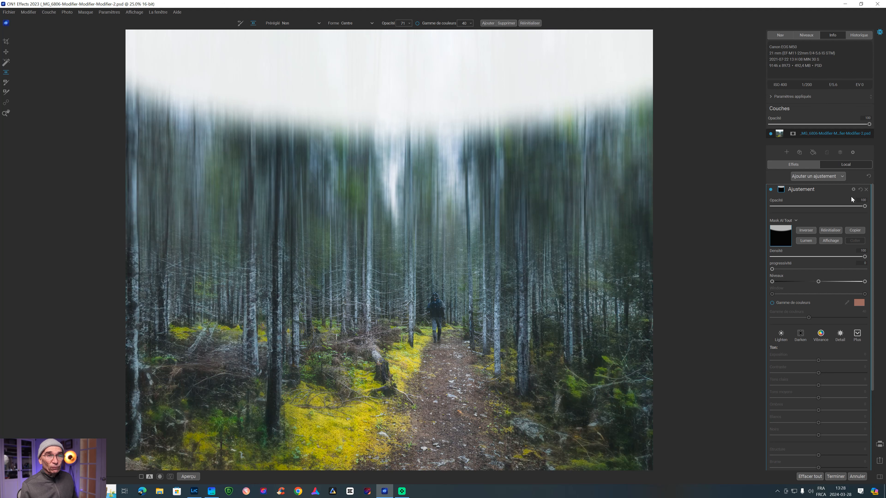
pyautogui.click(853, 190)
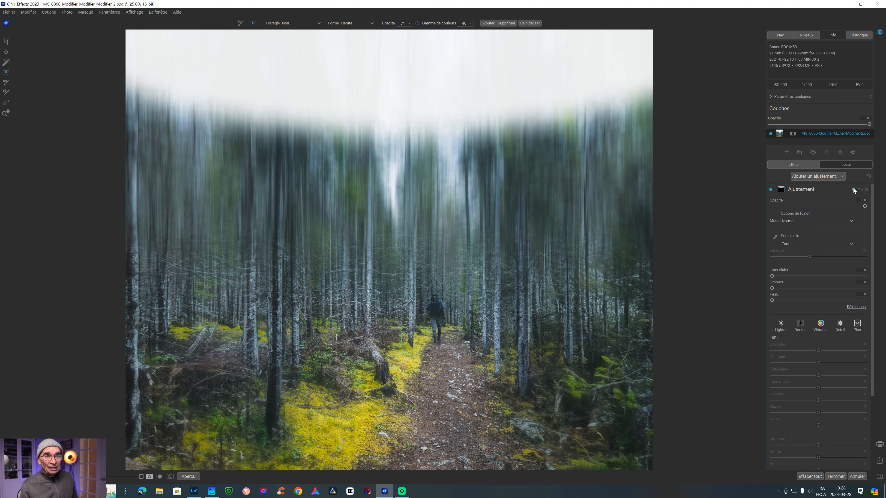
pyautogui.click(852, 222)
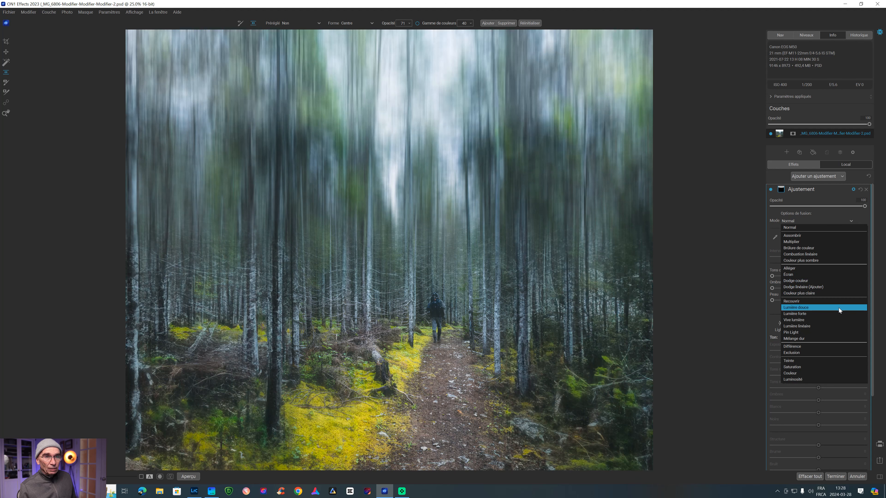
pyautogui.click(839, 308)
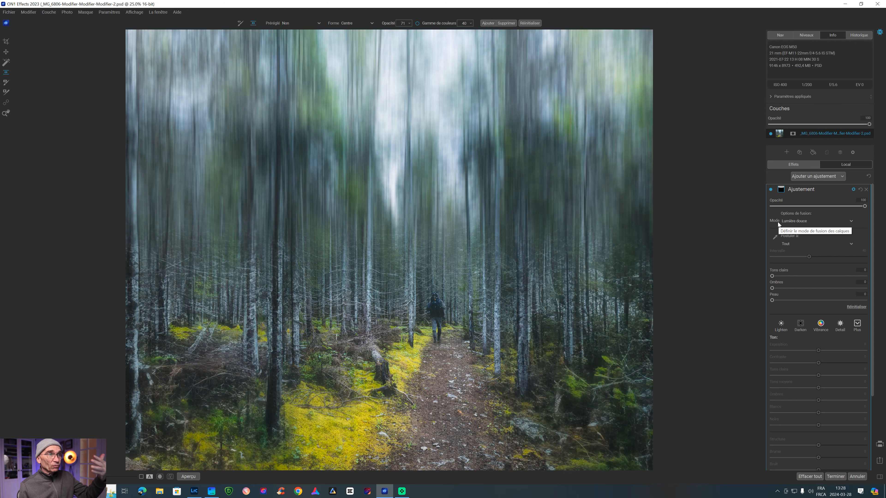
pyautogui.click(771, 189)
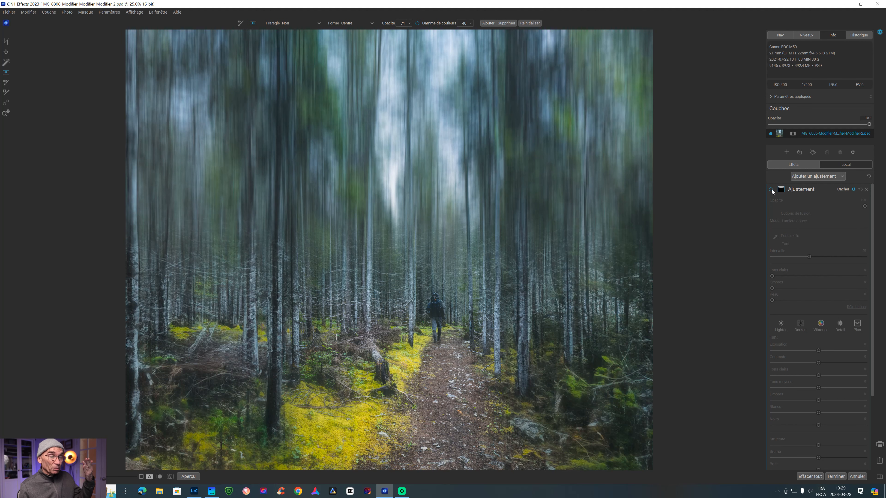
pyautogui.click(770, 189)
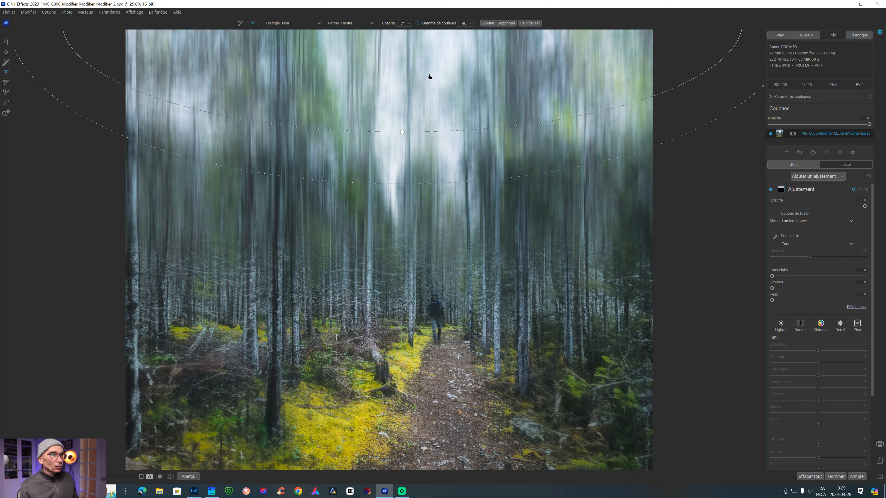
# Step: Move the elliptical mask slightly down over the bright gap in the trees, flatten it and widen its feather
pyautogui.moveTo(429, 77); pyautogui.dragTo(432, 89)
pyautogui.moveTo(444, 104)
pyautogui.mouseDown()
pyautogui.moveTo(419, 105)
pyautogui.moveTo(453, 95)
pyautogui.mouseUp()
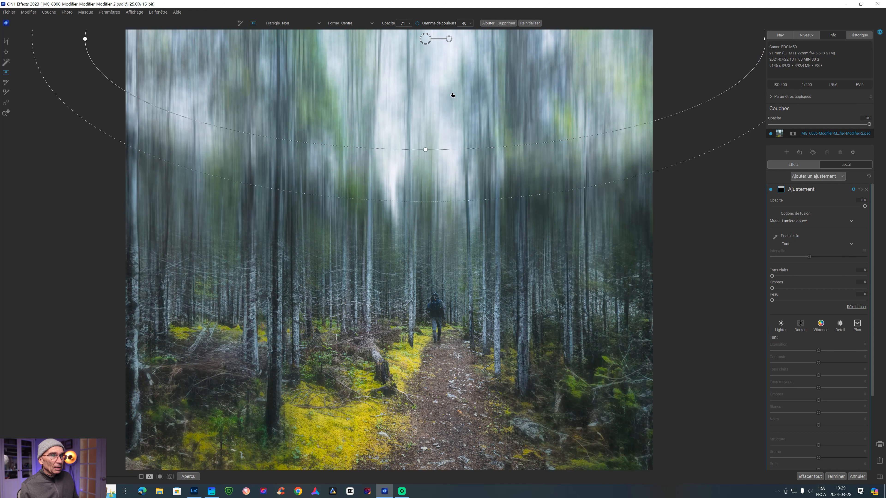
pyautogui.moveTo(426, 149); pyautogui.dragTo(429, 97)
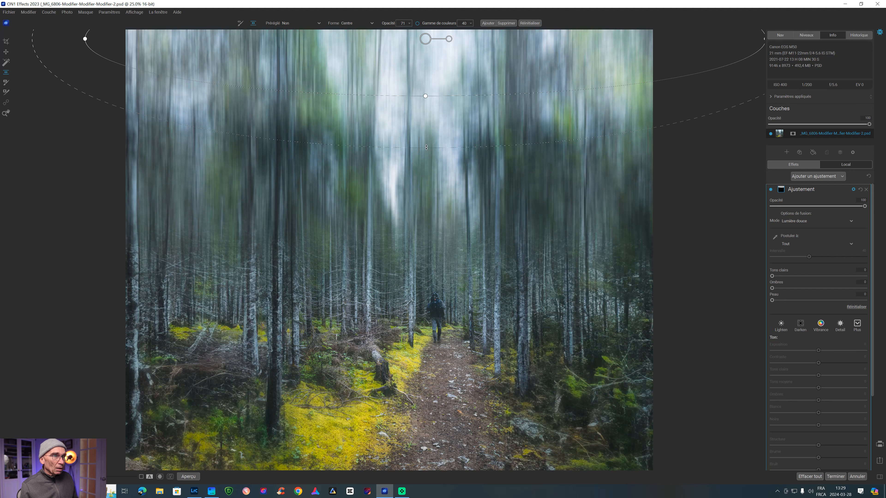
pyautogui.moveTo(426, 147); pyautogui.dragTo(430, 184)
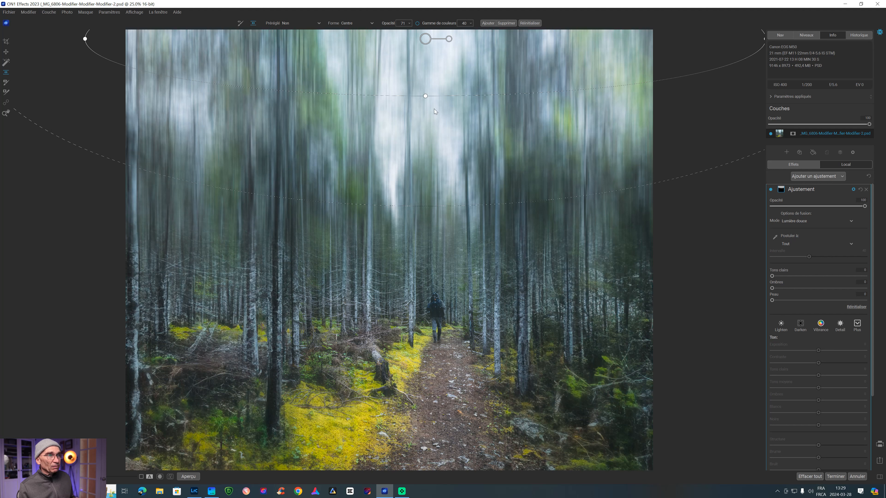
pyautogui.moveTo(419, 36); pyautogui.dragTo(416, 36)
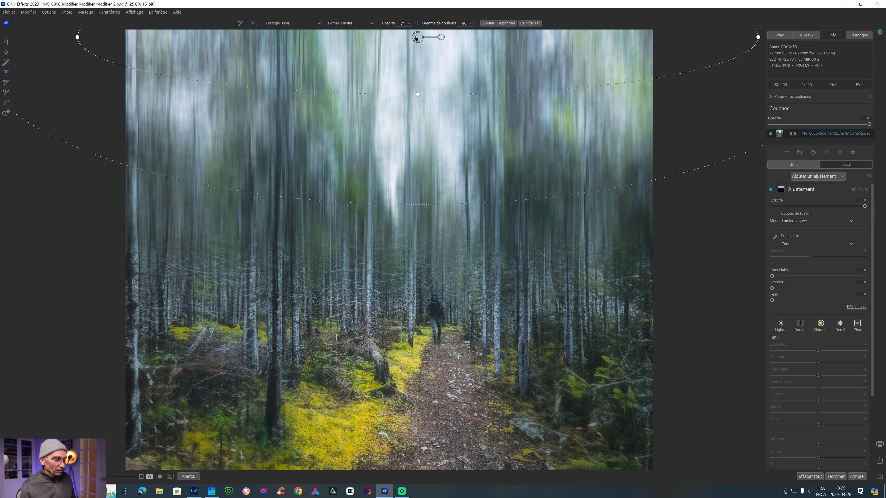
# Step: Shift the elliptical mask up to the photo's upper edge and extend its feather a little further down
pyautogui.hotkey('ctrl', '-')
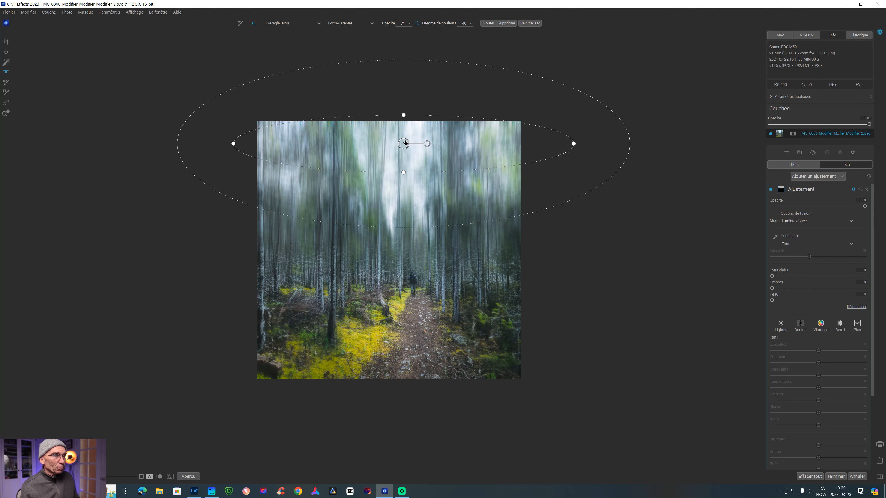
pyautogui.moveTo(405, 141); pyautogui.dragTo(406, 129)
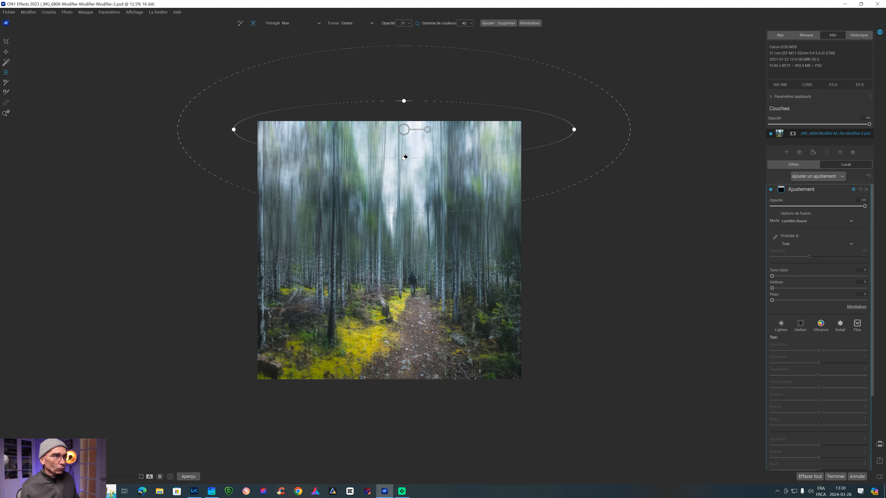
pyautogui.moveTo(404, 130); pyautogui.dragTo(403, 126)
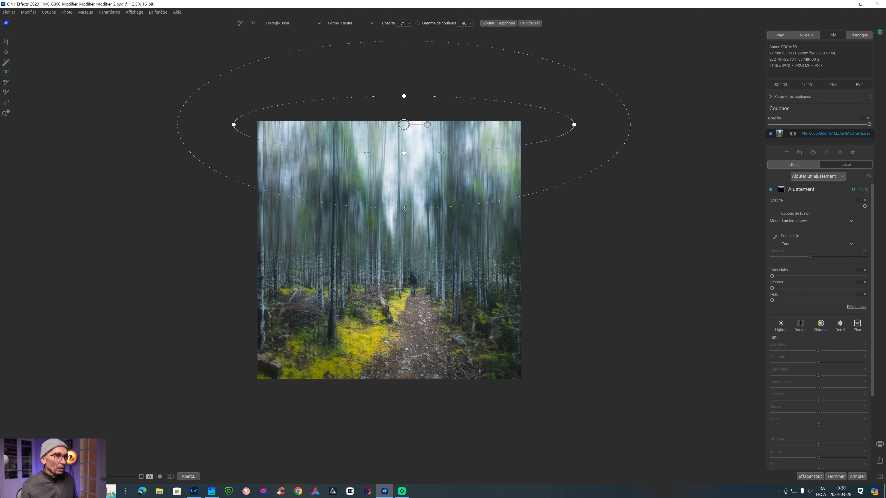
pyautogui.moveTo(405, 208); pyautogui.dragTo(408, 219)
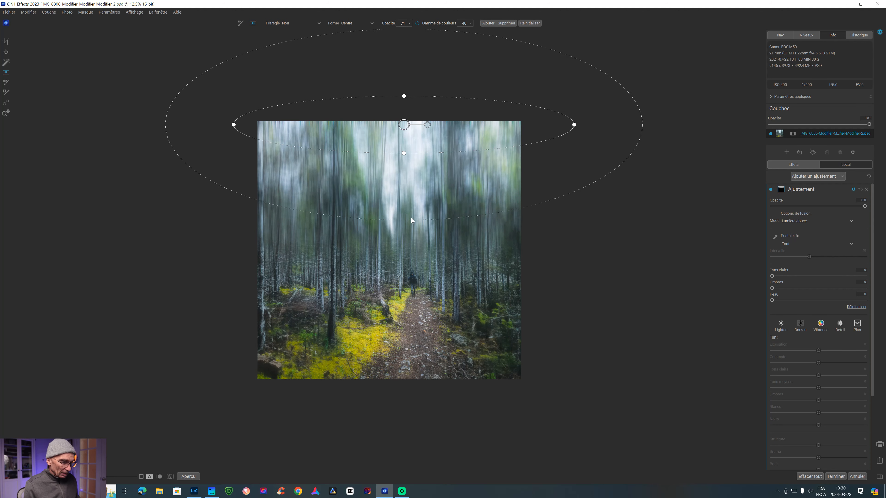
pyautogui.hotkey('ctrl', '=')
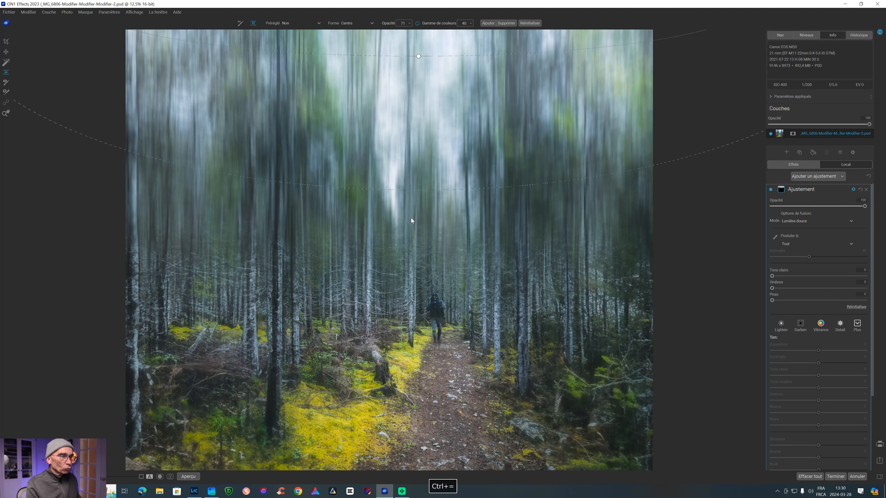